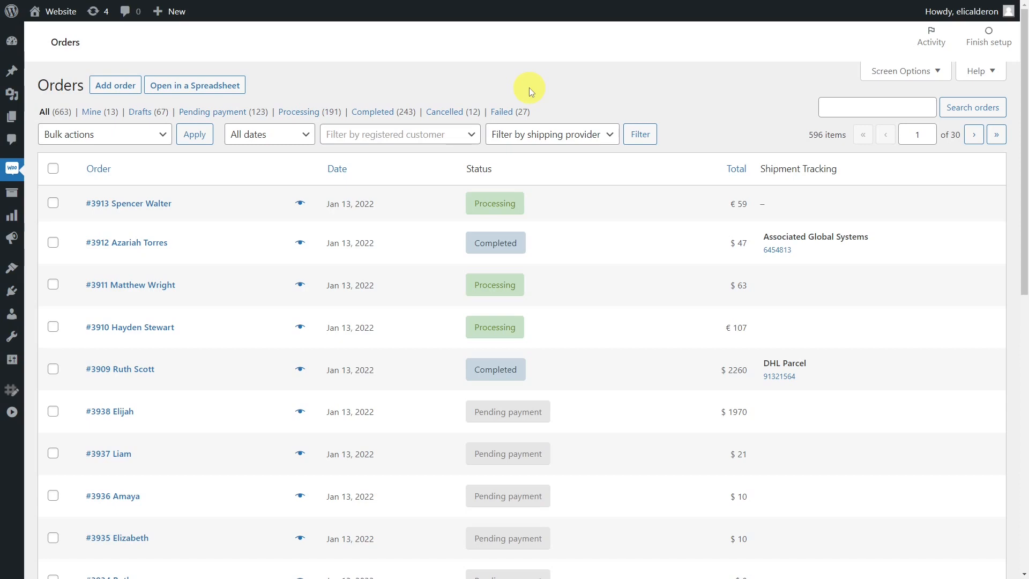
Step: Add DHL US tracking number 65481321, shipped March 4, 2022, to top order #3913
{"action": "left_click", "coordinate": [166, 202]}
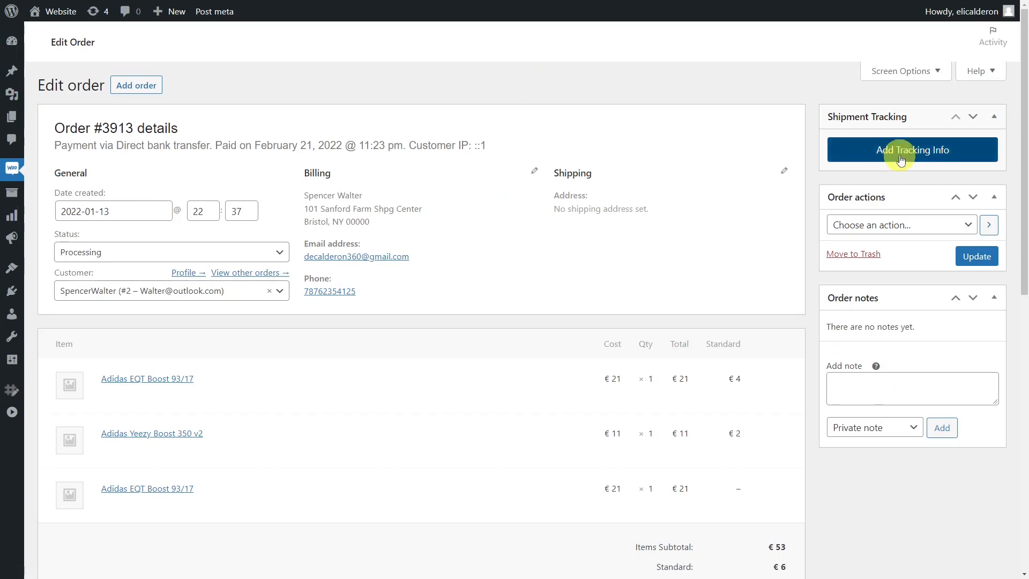
{"action": "left_click", "coordinate": [911, 150]}
{"action": "type", "text": "65481321"}
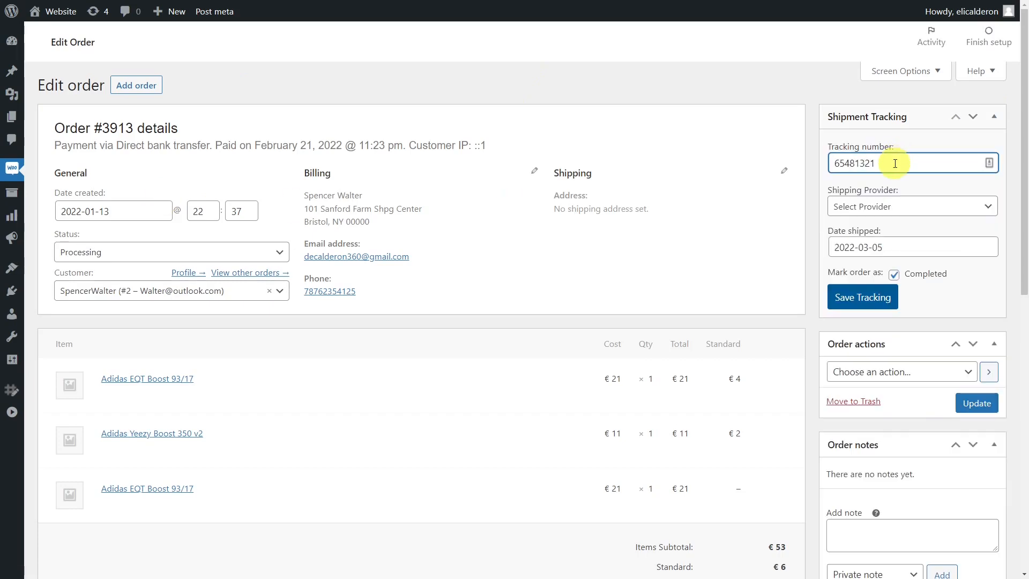
{"action": "left_click", "coordinate": [906, 206]}
{"action": "scroll", "coordinate": [900, 318], "scroll_direction": "down", "scroll_amount": 2}
{"action": "left_click", "coordinate": [897, 285]}
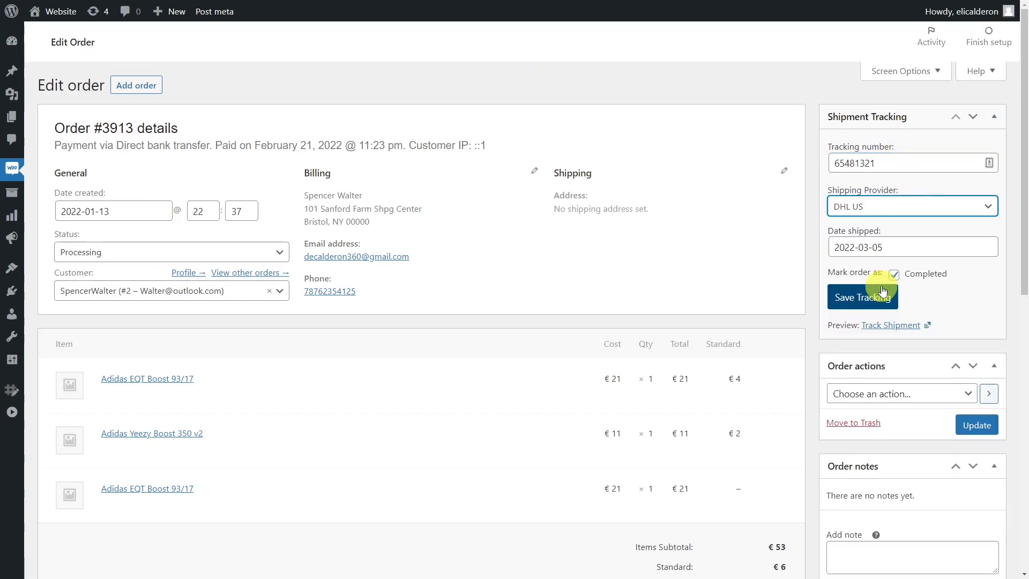
{"action": "left_click", "coordinate": [891, 247]}
{"action": "left_click", "coordinate": [941, 315]}
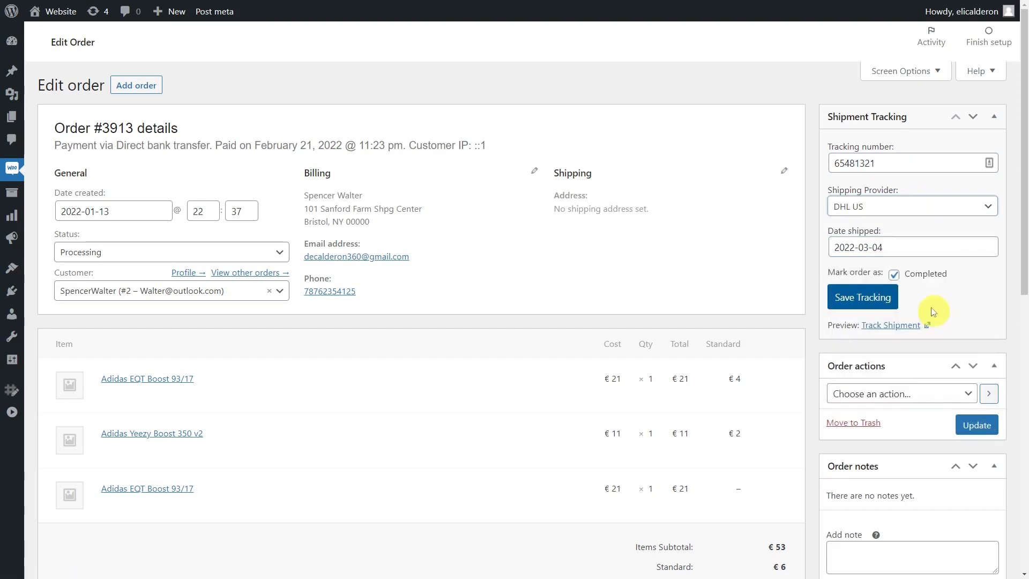
{"action": "left_click", "coordinate": [879, 296]}
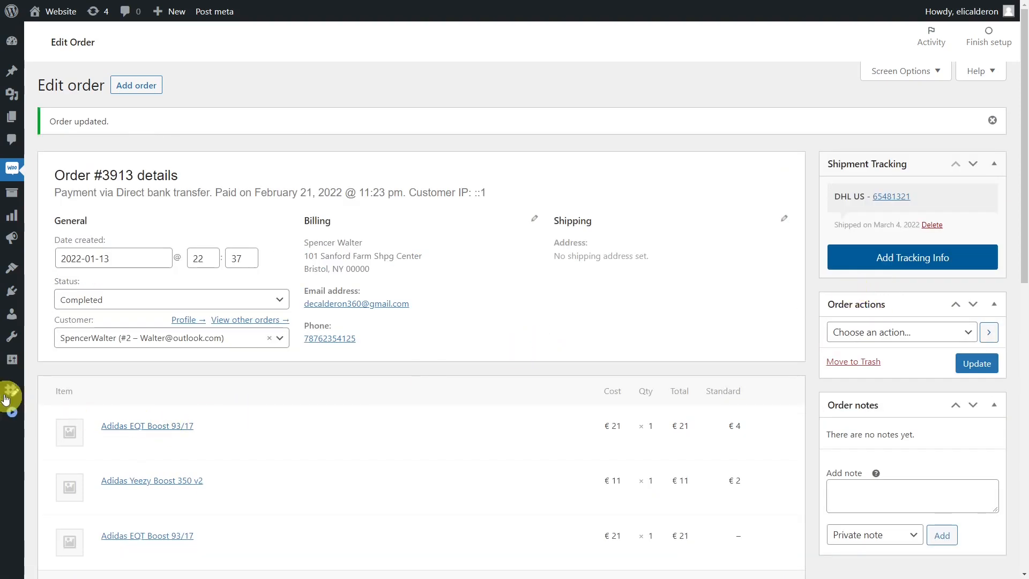
Step: Open WP Sheet Editor's Edit Orders spreadsheet from the admin sidebar
{"action": "mouse_move", "coordinate": [12, 393]}
{"action": "left_click", "coordinate": [72, 452]}
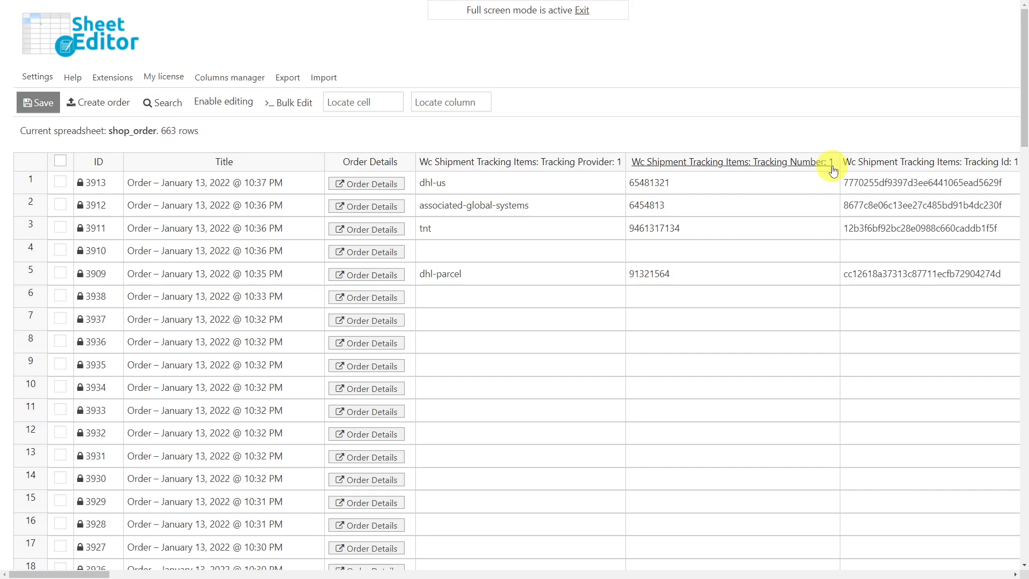
{"action": "left_click", "coordinate": [240, 102]}
{"action": "left_click", "coordinate": [465, 248]}
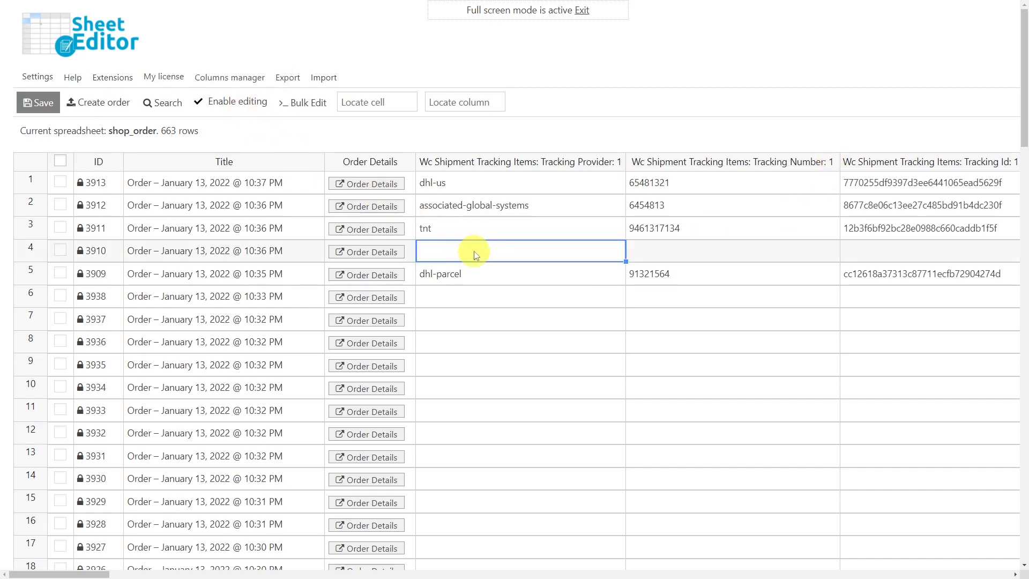
{"action": "type", "text": "tnt"}
{"action": "left_click", "coordinate": [662, 257]}
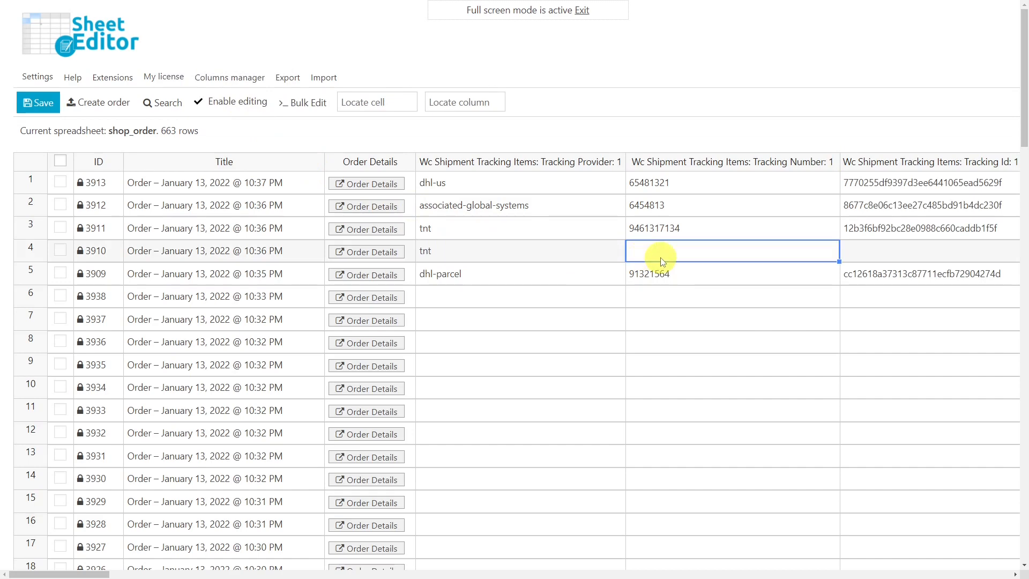
{"action": "type", "text": "9843215648674"}
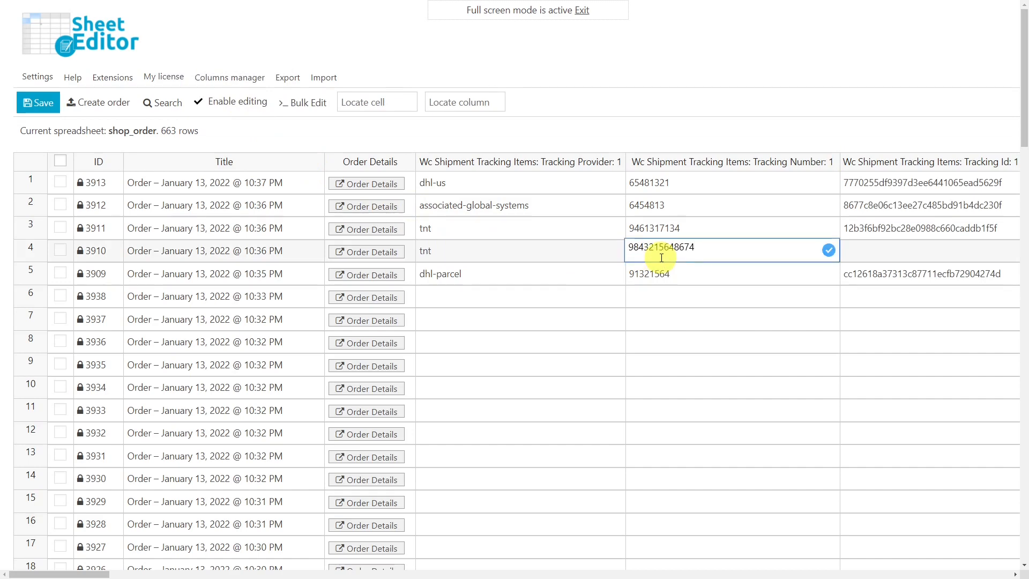
{"action": "left_click", "coordinate": [877, 256]}
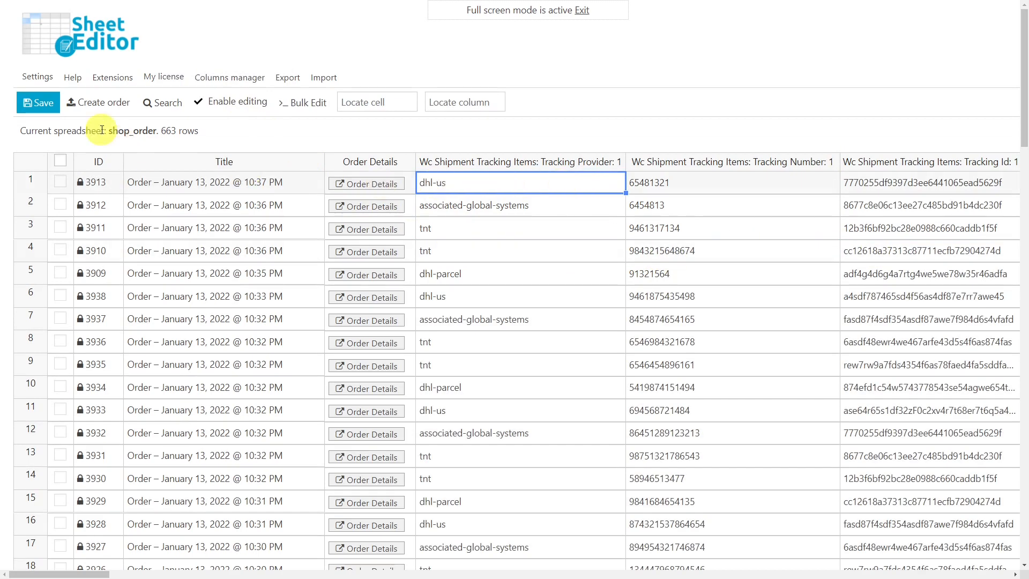
{"action": "left_click", "coordinate": [52, 103]}
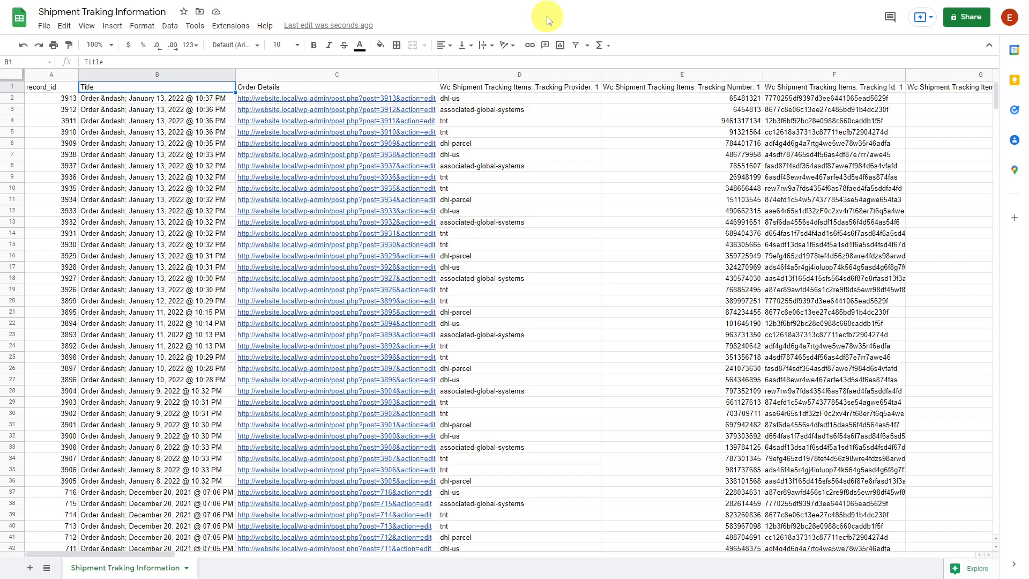
Step: Download the Shipment Traking Information sheet as Comma Separated Values (.csv)
{"action": "left_click", "coordinate": [45, 27]}
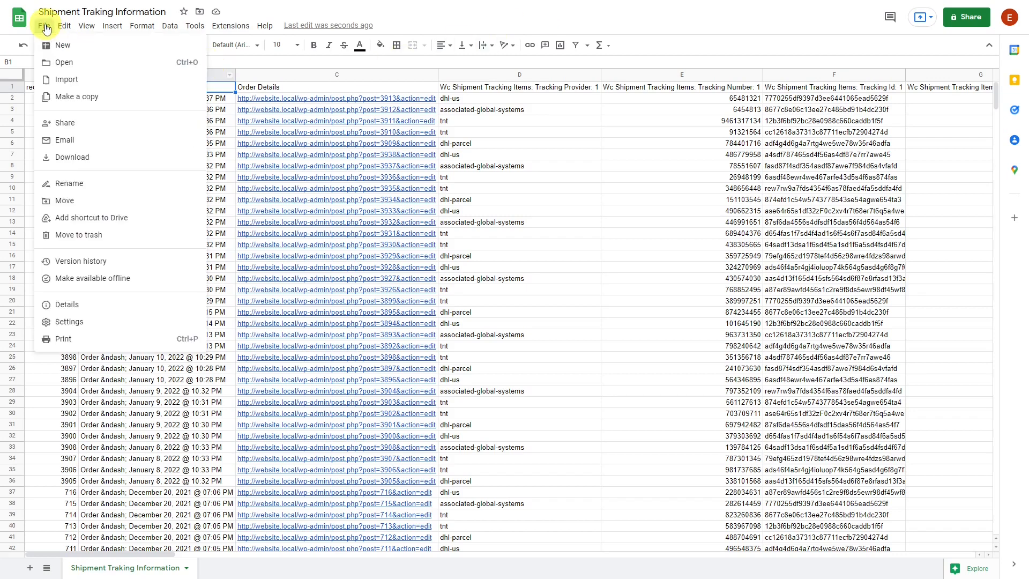
{"action": "mouse_move", "coordinate": [122, 159]}
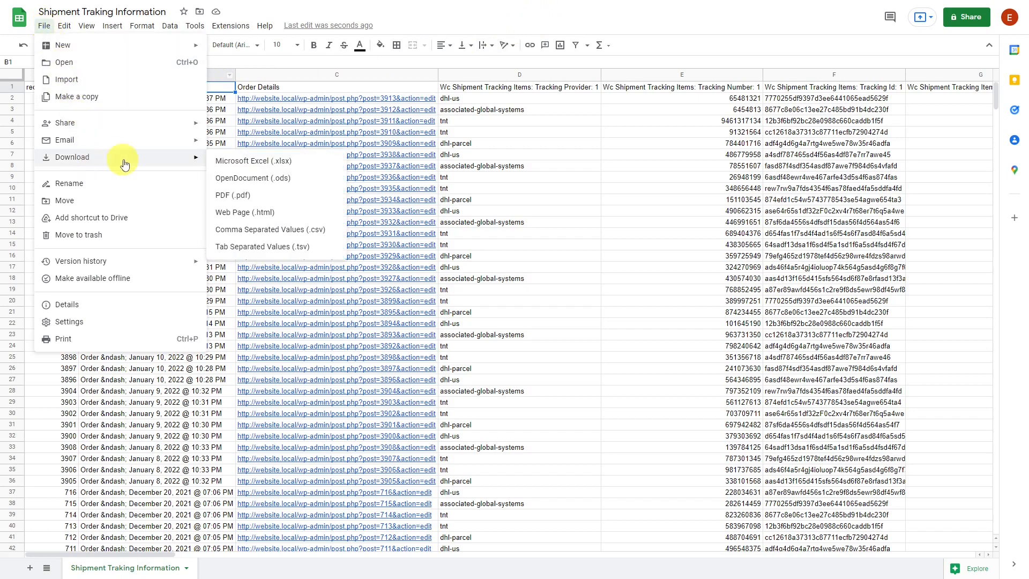
{"action": "left_click", "coordinate": [249, 229]}
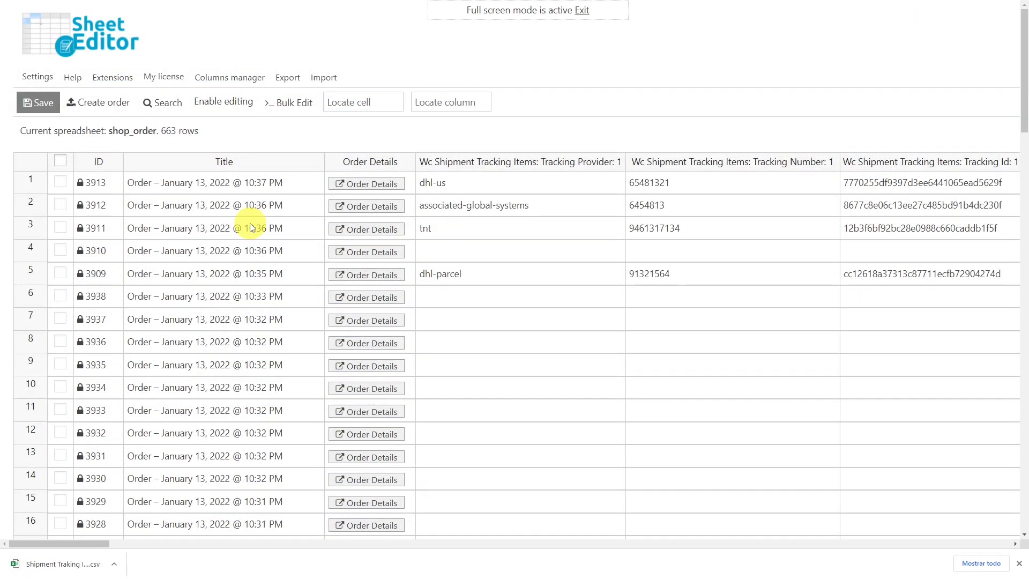
Step: Start a CSV import from the computer using the downloaded tracking CSV file
{"action": "left_click", "coordinate": [325, 78]}
{"action": "left_click", "coordinate": [618, 254]}
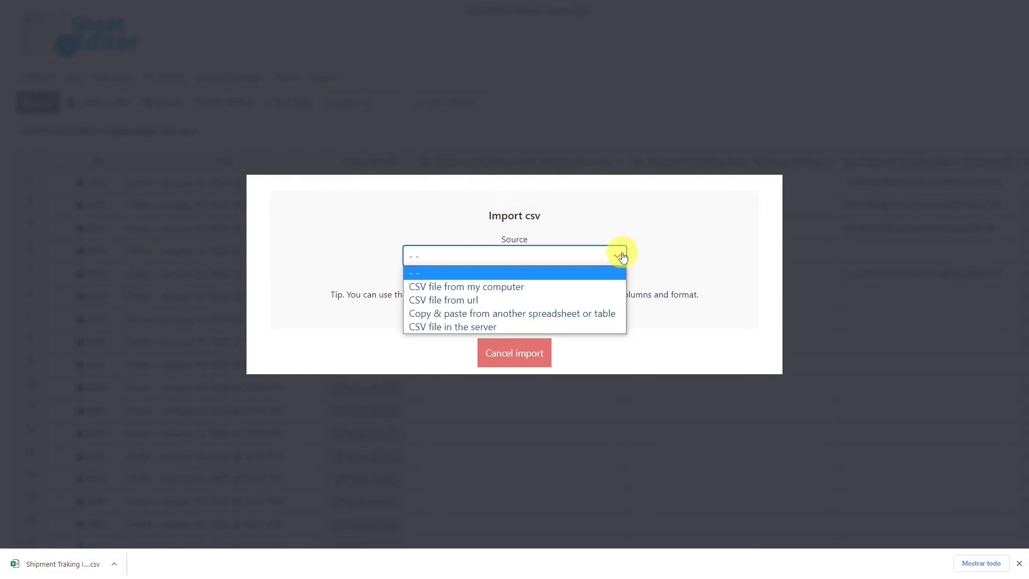
{"action": "left_click", "coordinate": [504, 283]}
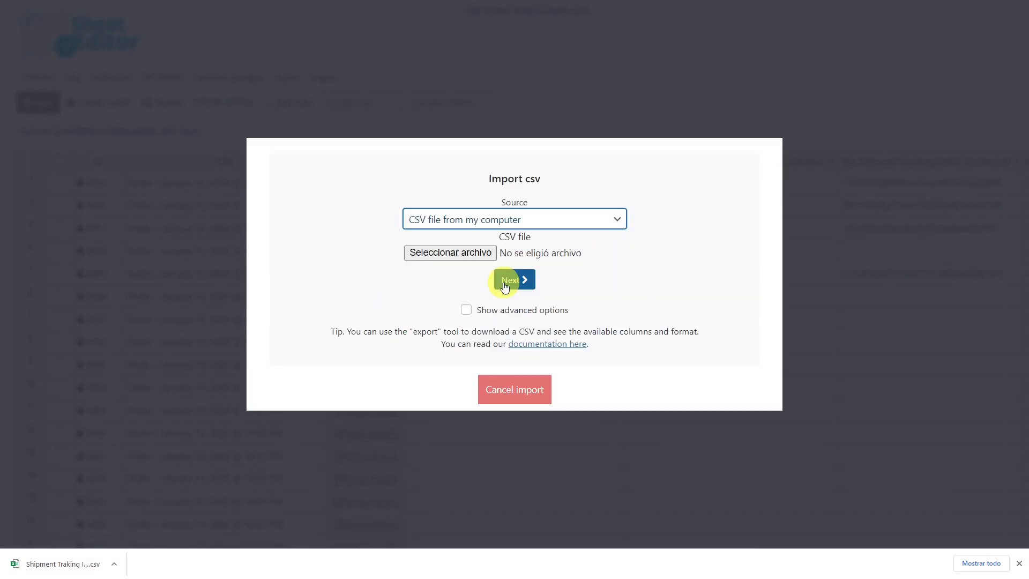
{"action": "left_click_drag", "start_coordinate": [67, 563], "coordinate": [521, 258]}
{"action": "left_click", "coordinate": [512, 280]}
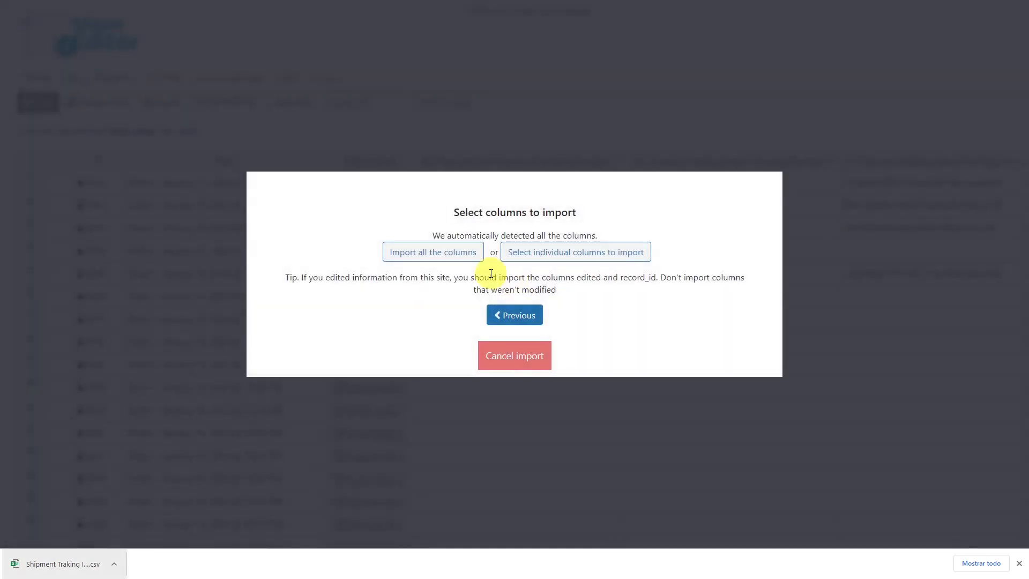
Step: Import all columns, updating existing orders and ignoring new items
{"action": "left_click", "coordinate": [456, 253]}
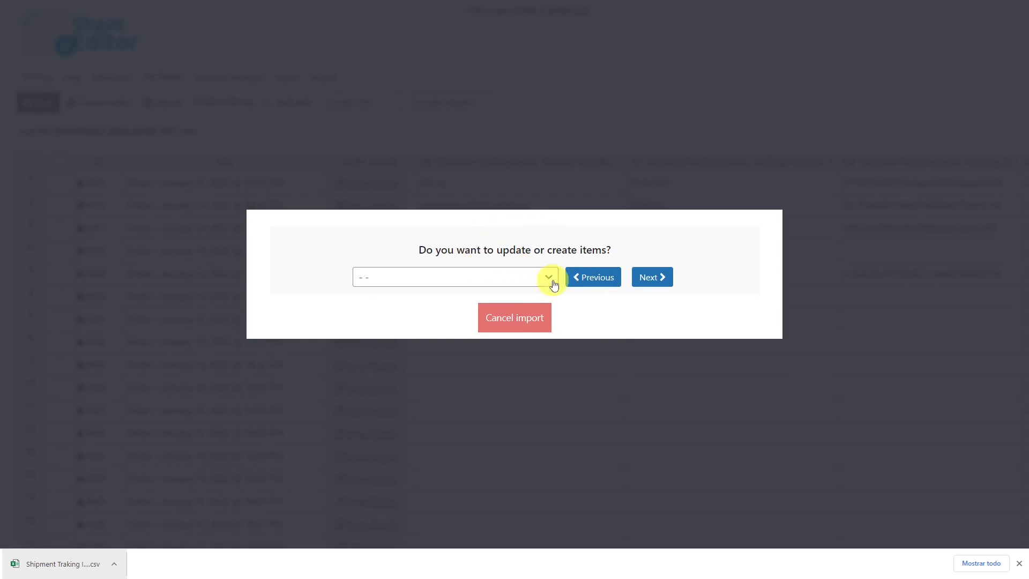
{"action": "left_click", "coordinate": [552, 281]}
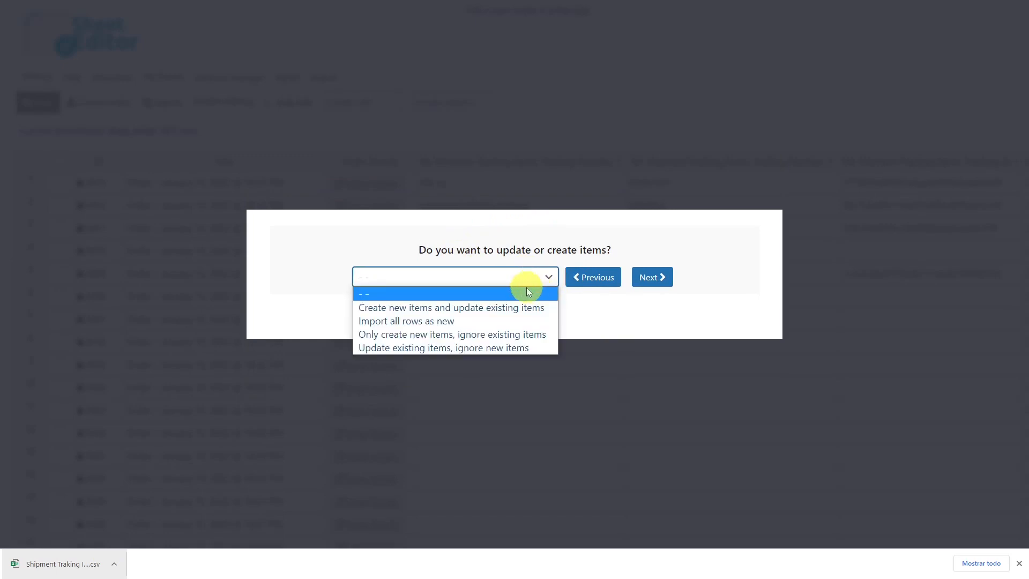
{"action": "left_click", "coordinate": [462, 347]}
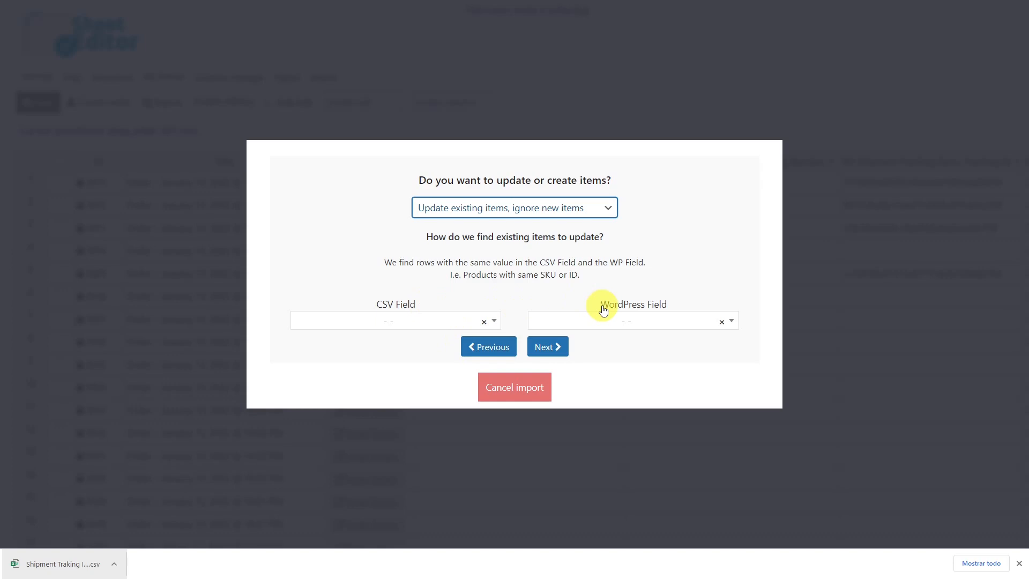
Step: Match CSV record_id to WordPress ID and run the import, updating 100 of 100 orders
{"action": "left_click", "coordinate": [499, 322]}
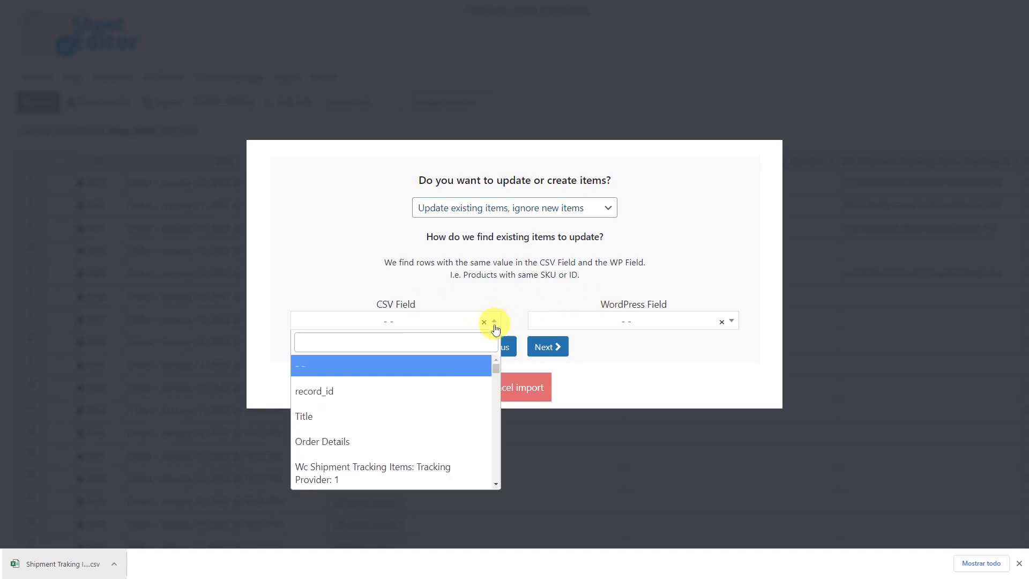
{"action": "left_click", "coordinate": [443, 391]}
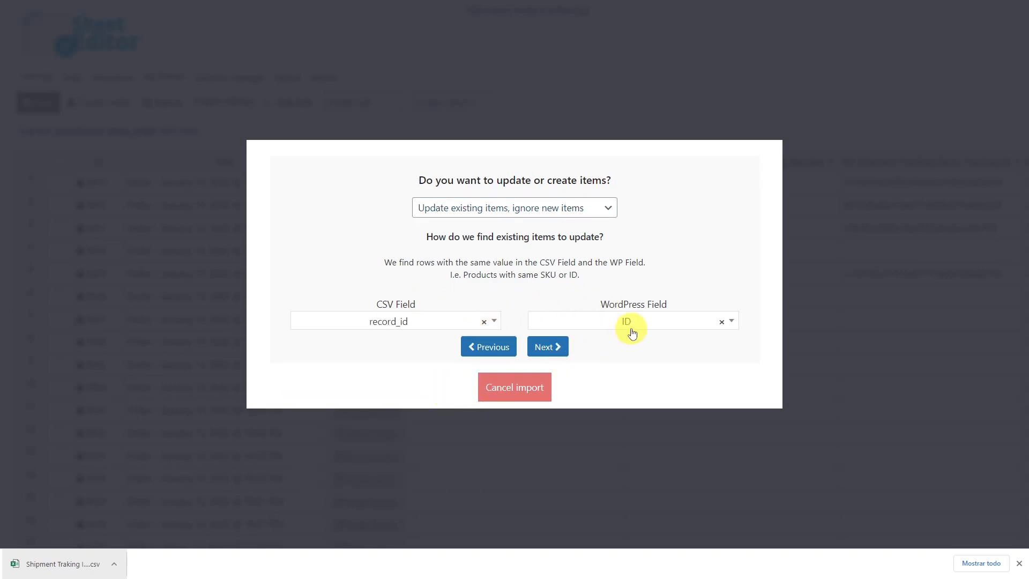
{"action": "left_click", "coordinate": [545, 354]}
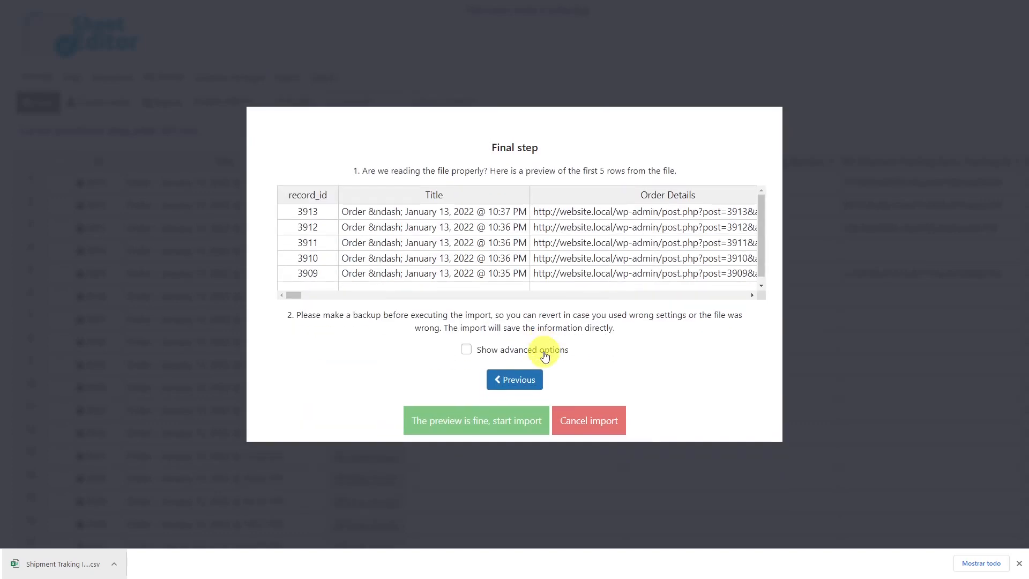
{"action": "left_click", "coordinate": [461, 425]}
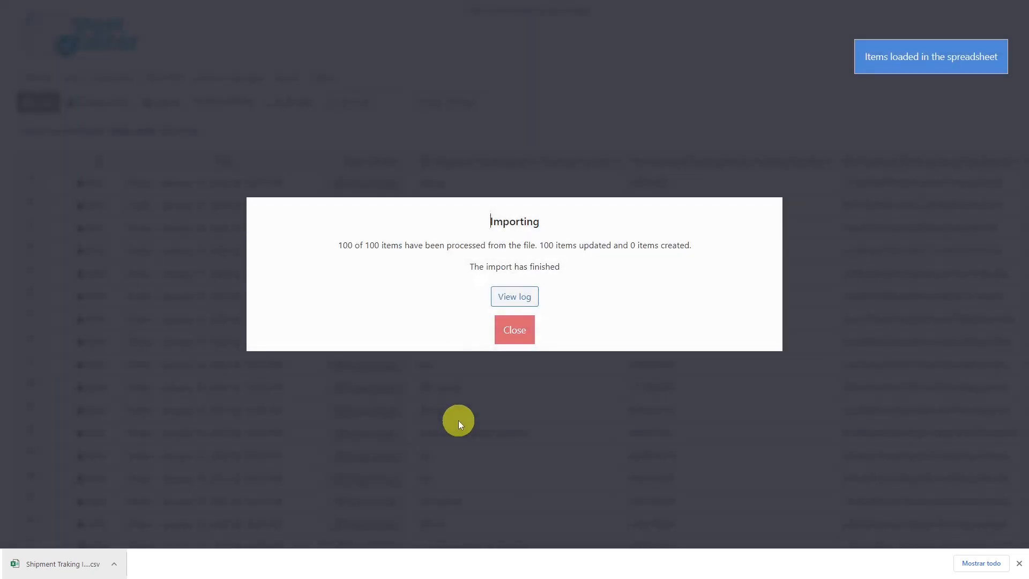
{"action": "left_click", "coordinate": [513, 330]}
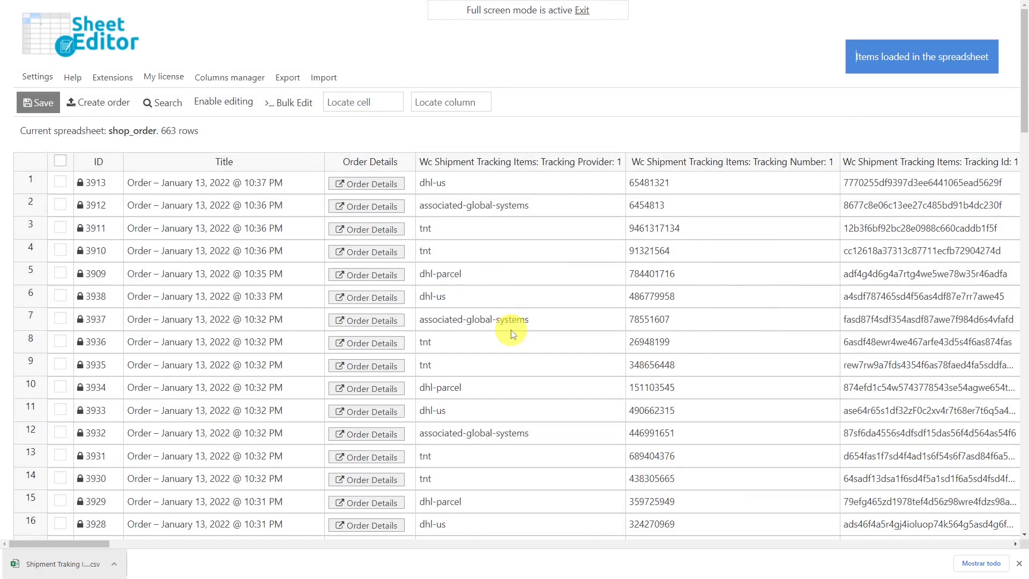